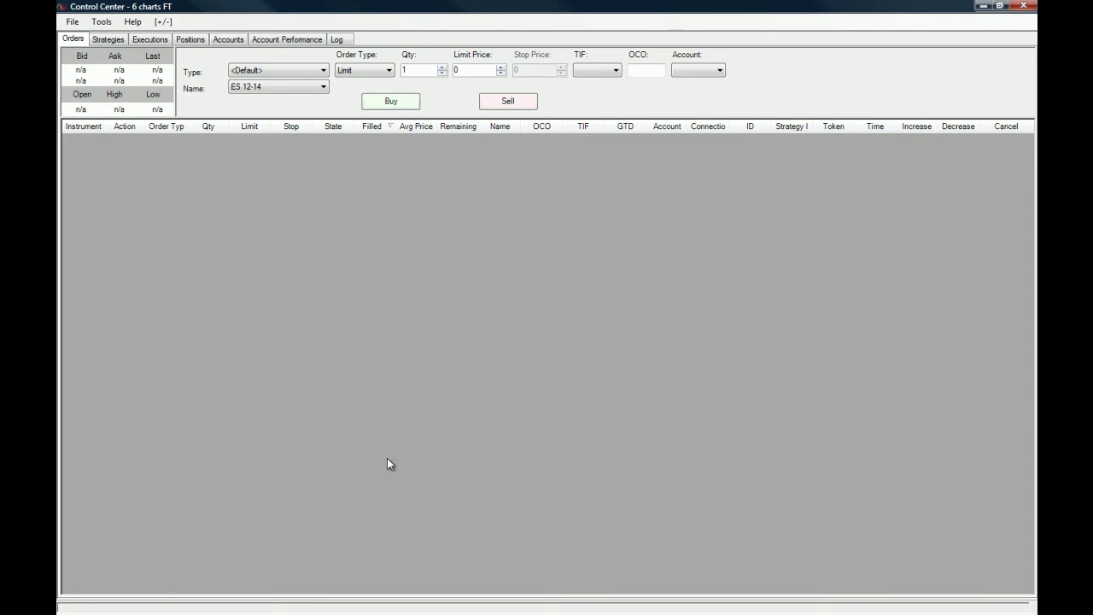
- Browse the Strategies, Executions and Positions lists, ending on the still-empty Accounts list
{"action": "left_click", "coordinate": [115, 41]}
{"action": "left_click", "coordinate": [149, 41]}
{"action": "left_click", "coordinate": [199, 43]}
{"action": "left_click", "coordinate": [228, 41]}
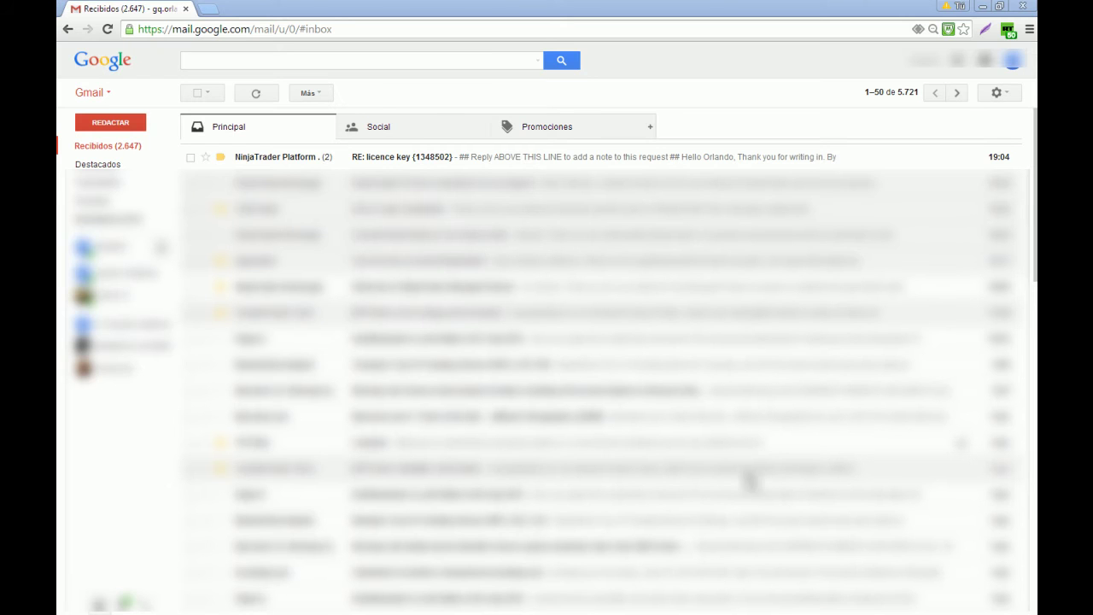
- Open the 'RE: licence key' reply from NinjaTrader and copy the licence key line
{"action": "left_click", "coordinate": [395, 159]}
{"action": "left_click", "coordinate": [396, 159]}
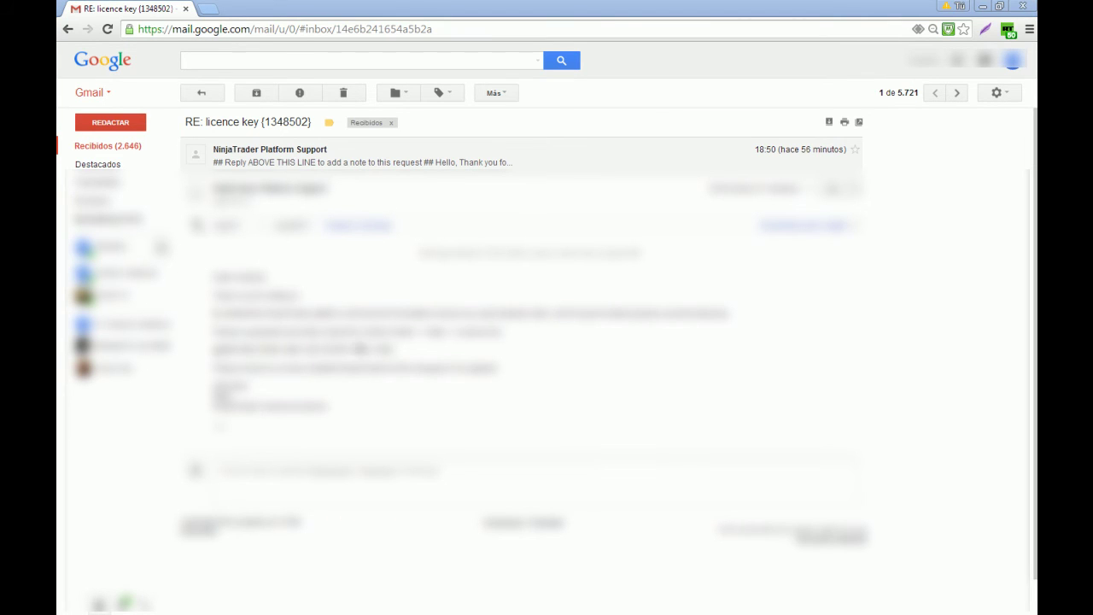
{"action": "left_click", "coordinate": [395, 357]}
{"action": "left_click_drag", "start_coordinate": [396, 355], "coordinate": [200, 352]}
{"action": "right_click", "coordinate": [228, 361]}
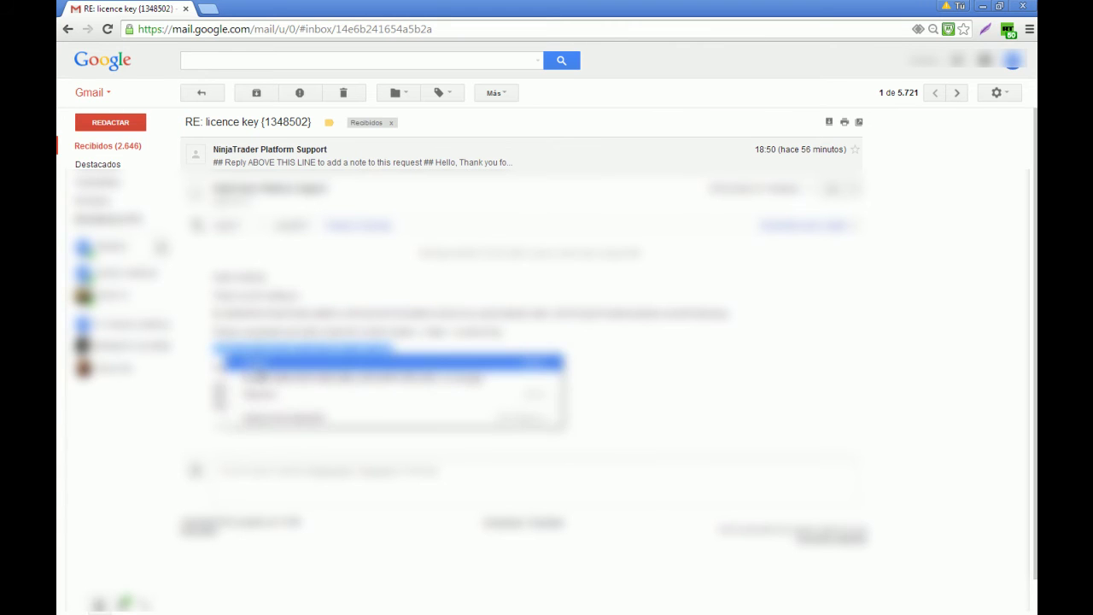
{"action": "left_click", "coordinate": [261, 374]}
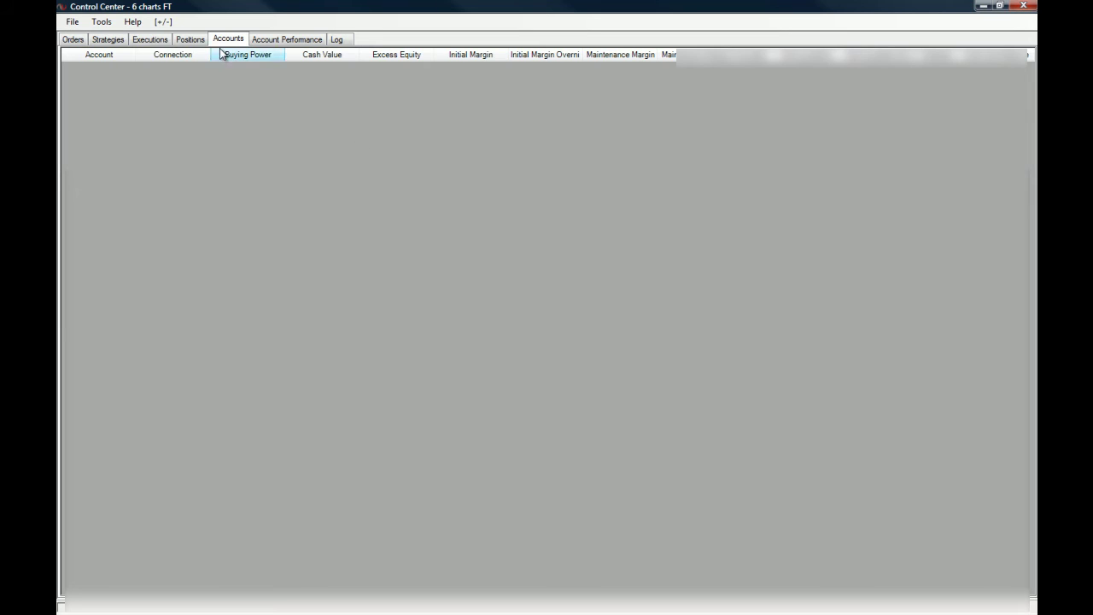
- Paste the copied licence key into Help > License Key and confirm it
{"action": "left_click", "coordinate": [134, 23]}
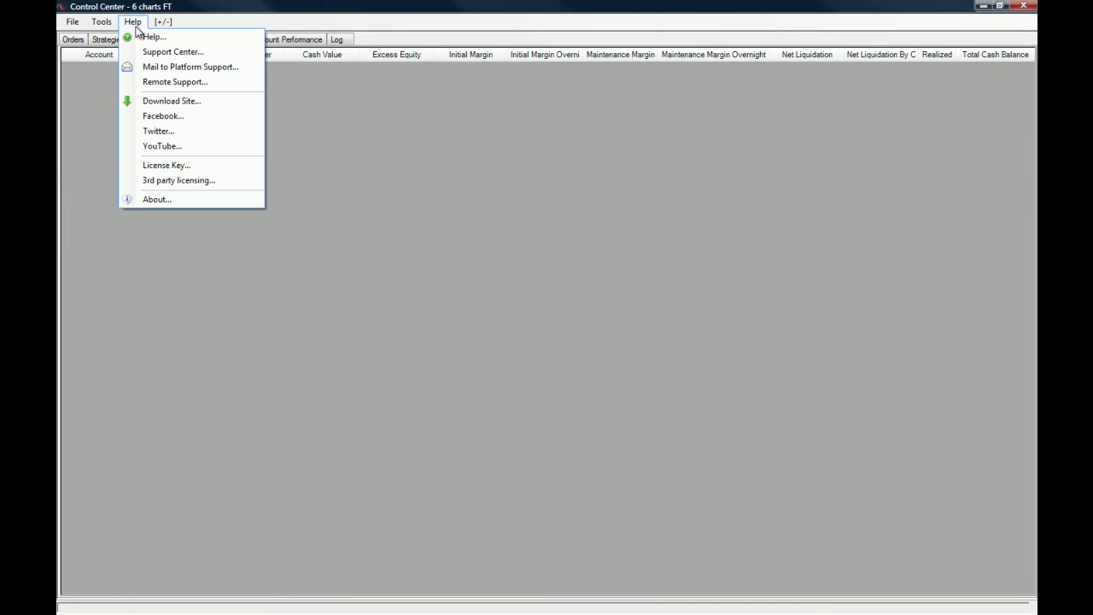
{"action": "left_click", "coordinate": [179, 170]}
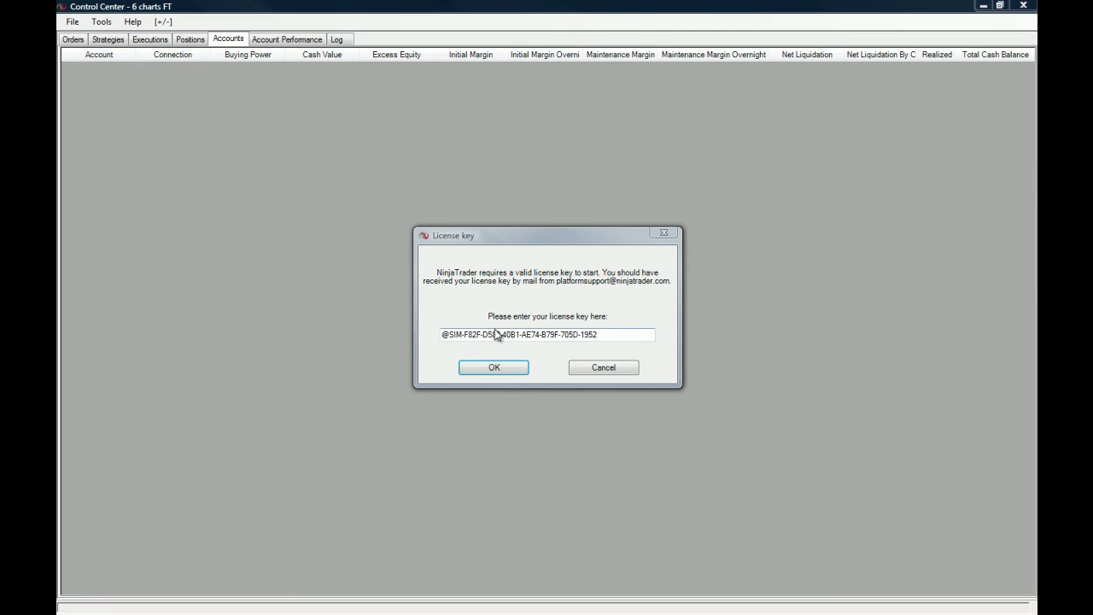
{"action": "left_click", "coordinate": [506, 370]}
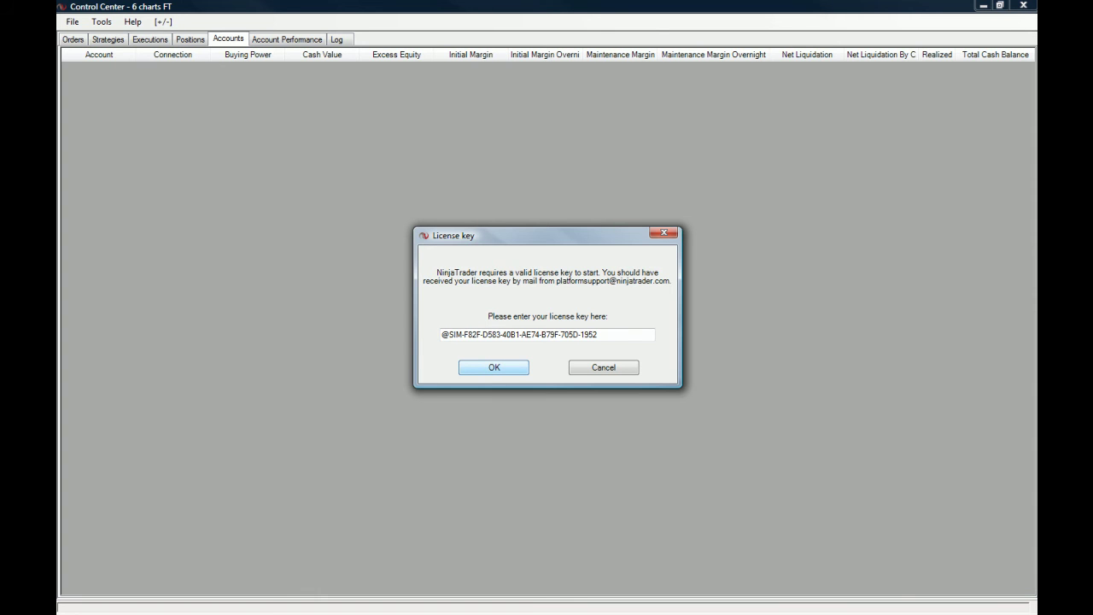
{"action": "key", "text": "Return"}
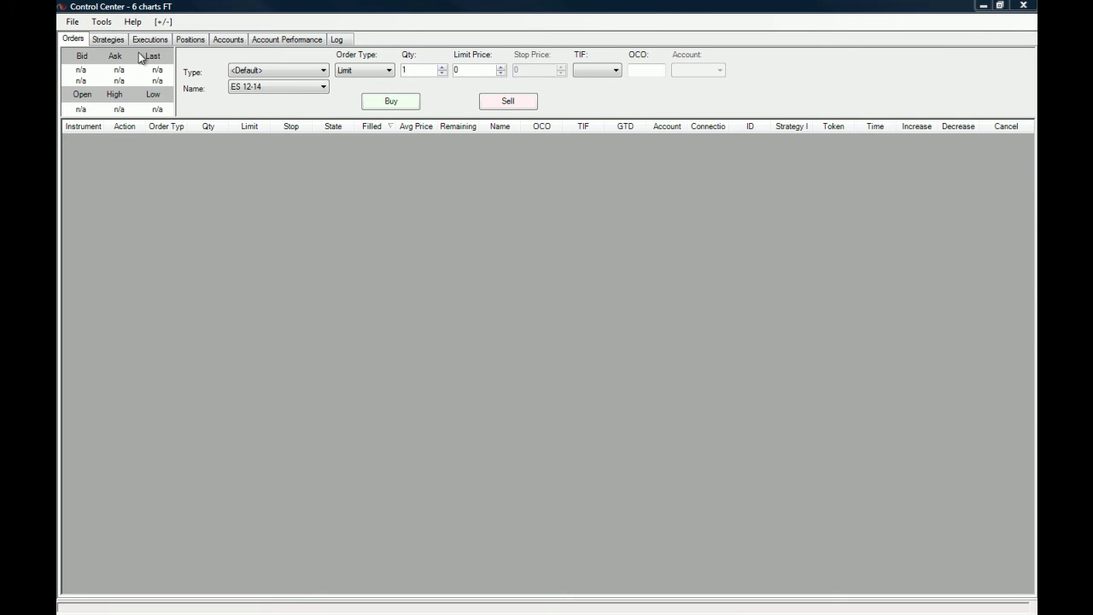
- Open Tools > Account Connections to list the existing connections
{"action": "left_click", "coordinate": [102, 21]}
{"action": "left_click", "coordinate": [143, 11]}
{"action": "left_click", "coordinate": [98, 24]}
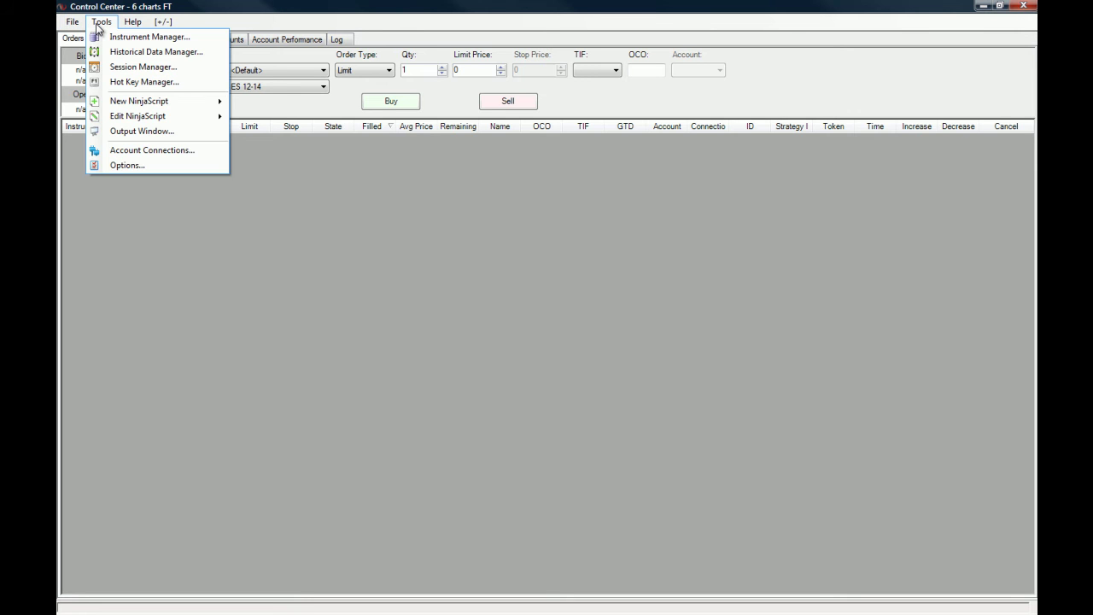
{"action": "left_click", "coordinate": [172, 152]}
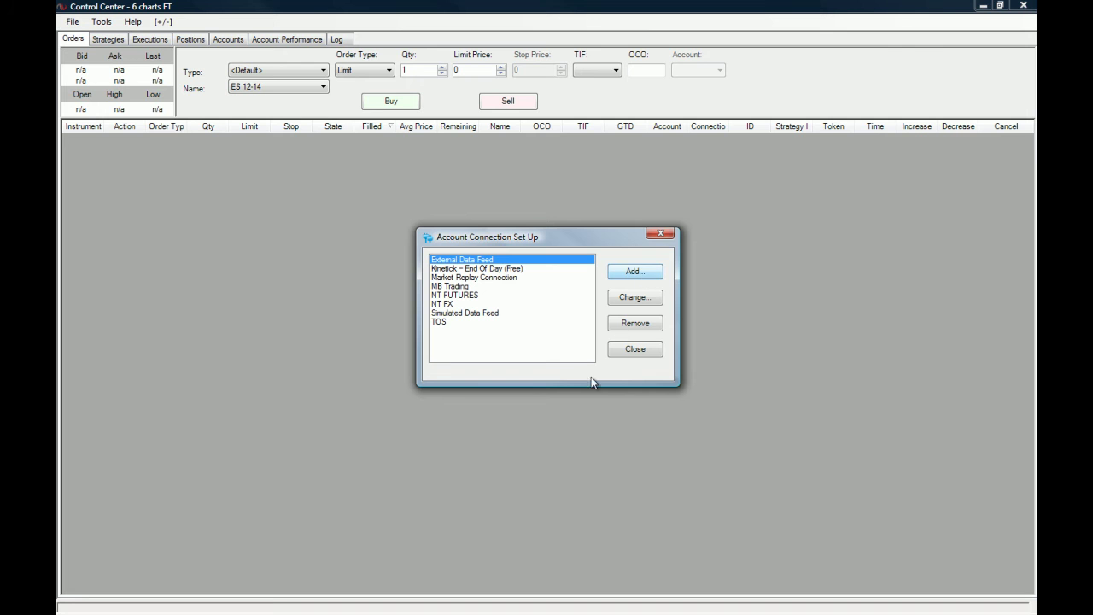
- Add a connection named 'InvestooDemo' with the NinjaTrader Continuum provider
{"action": "left_click", "coordinate": [636, 275]}
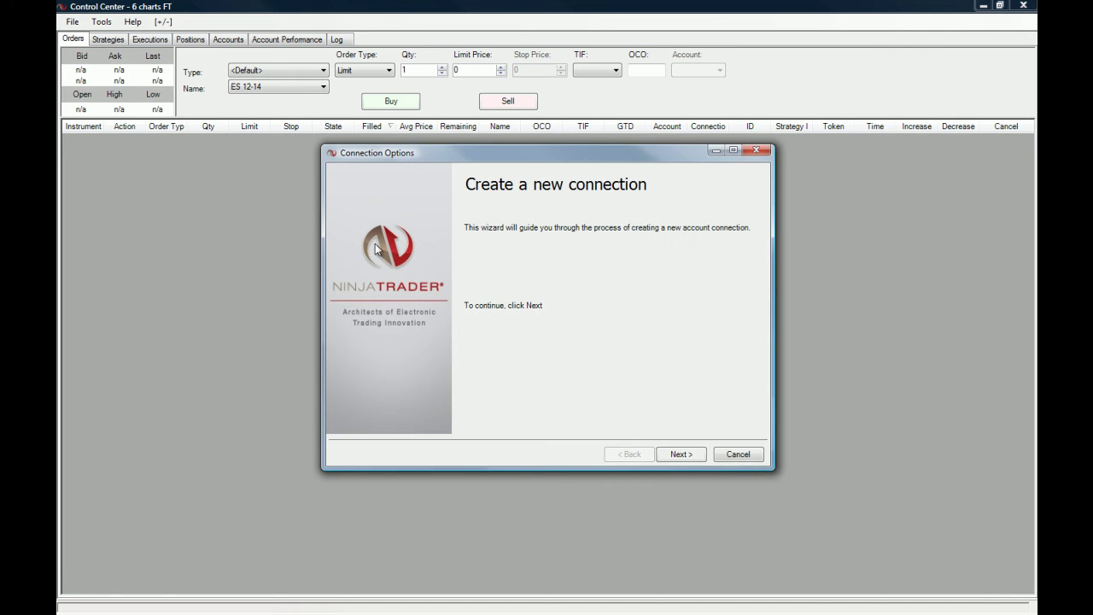
{"action": "left_click", "coordinate": [680, 455]}
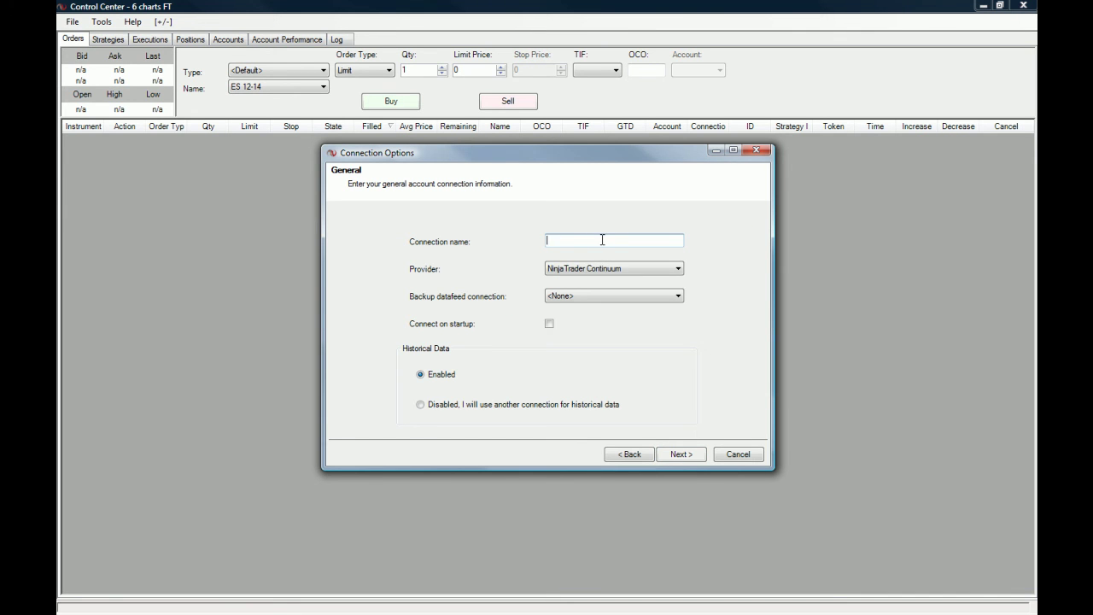
{"action": "type", "text": "InvestooDemo"}
{"action": "left_click", "coordinate": [607, 272]}
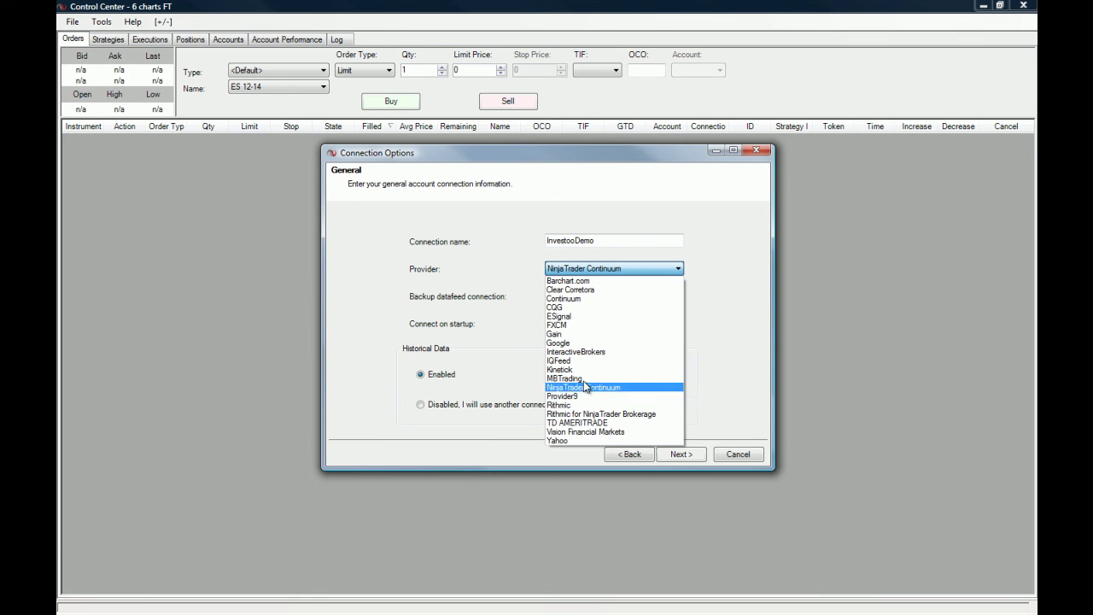
{"action": "left_click", "coordinate": [759, 346]}
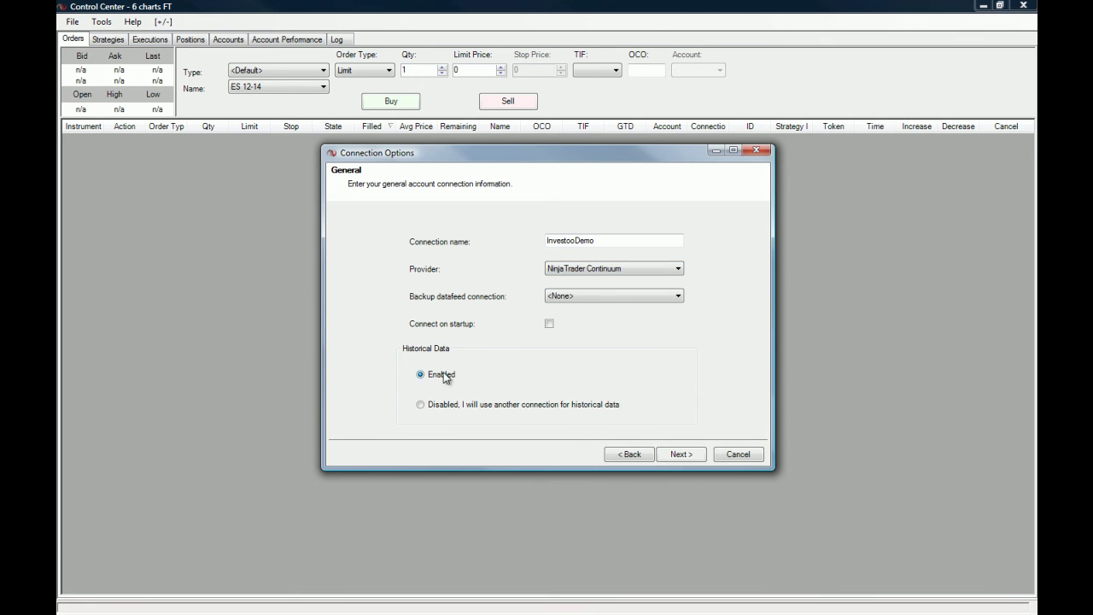
{"action": "left_click", "coordinate": [680, 453]}
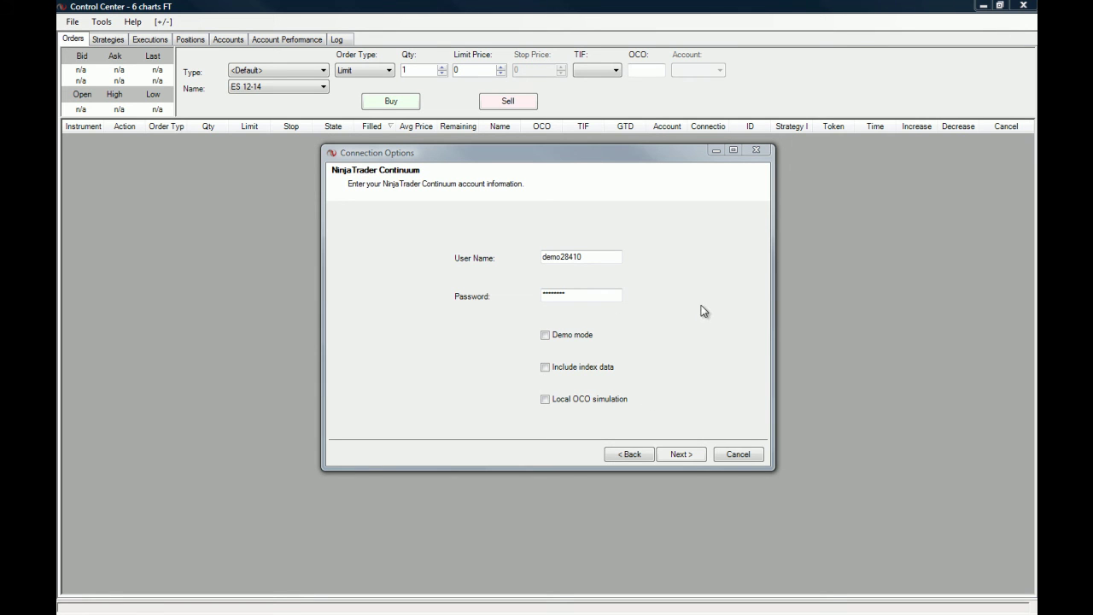
- Enable Demo mode, finish the wizard and accept the OCO disclaimer
{"action": "left_click", "coordinate": [546, 335]}
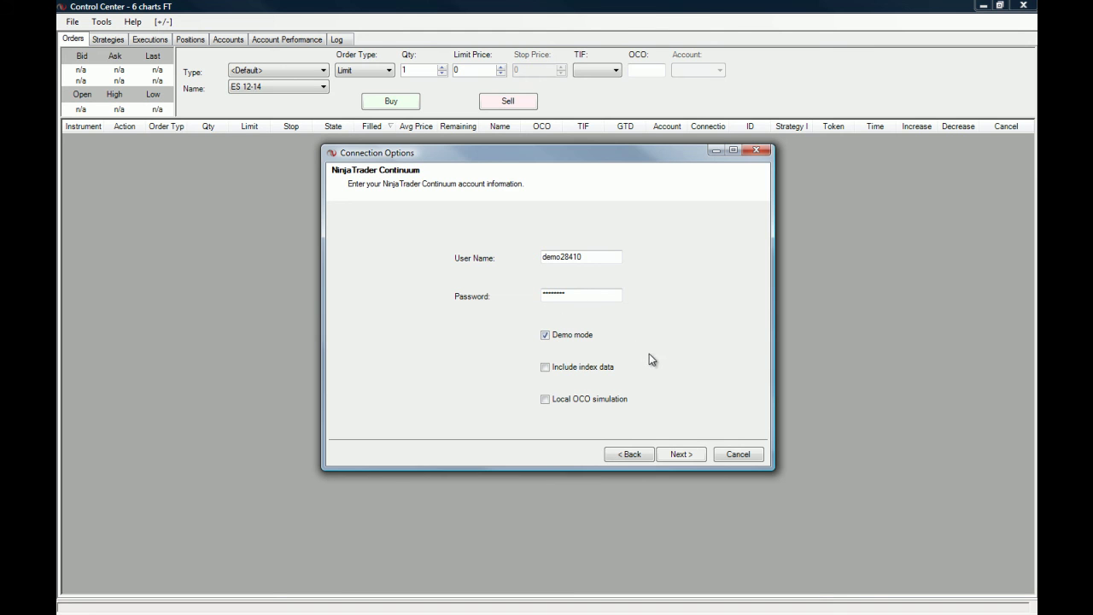
{"action": "left_click", "coordinate": [682, 455]}
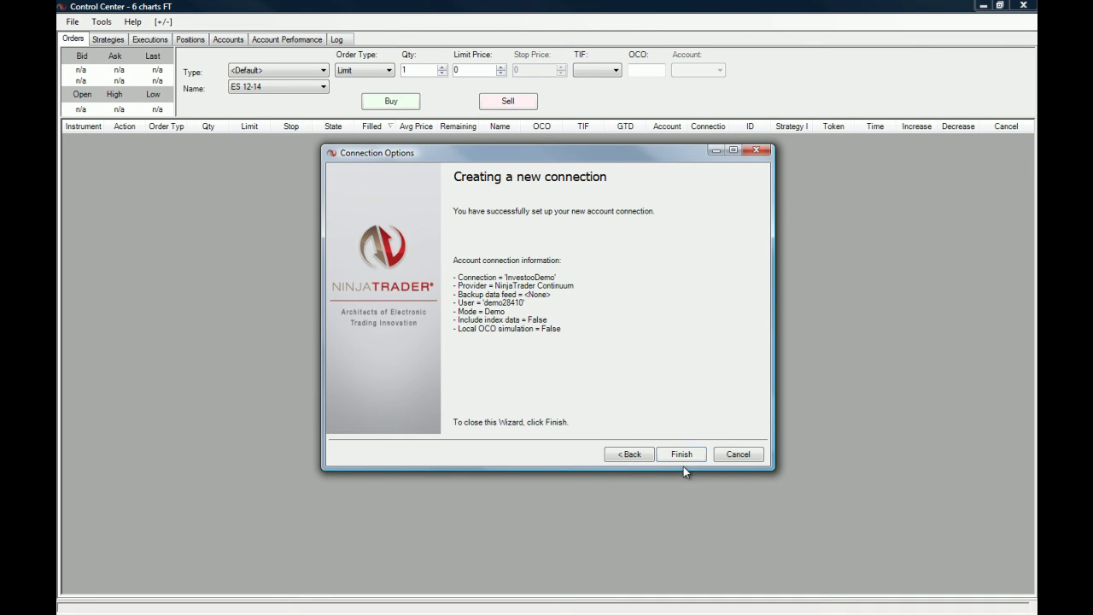
{"action": "left_click", "coordinate": [681, 455]}
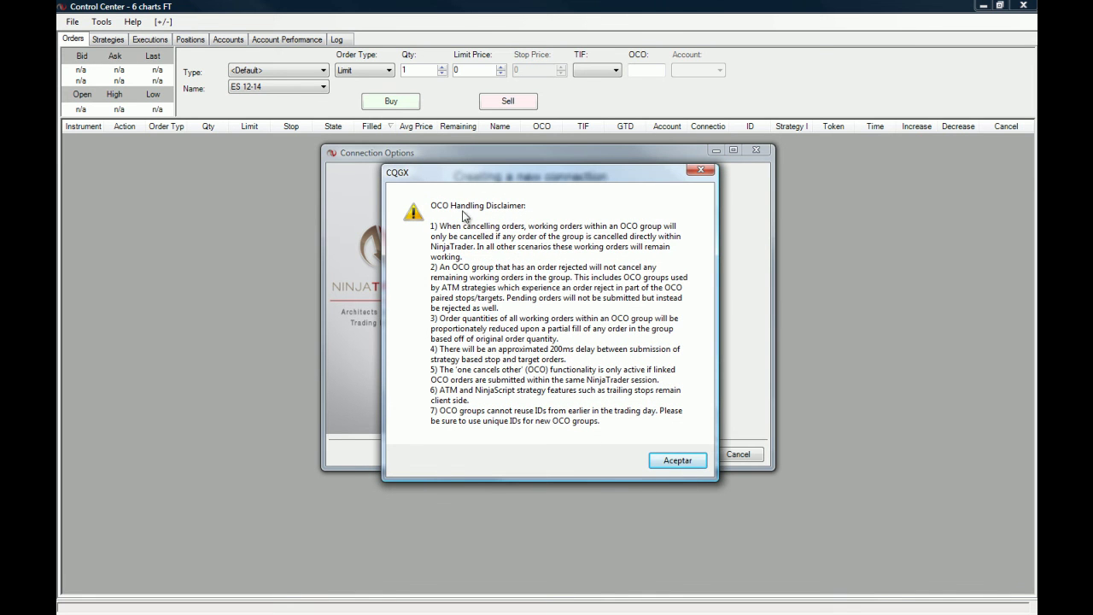
{"action": "left_click", "coordinate": [673, 461]}
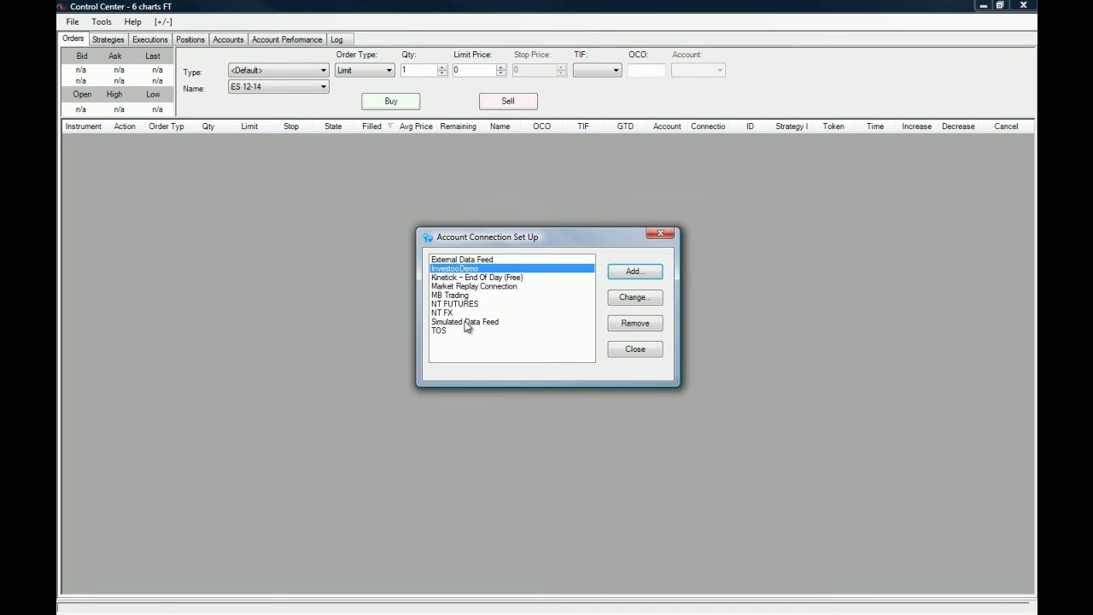
- Close the connection setup and connect to InvestooDemo via File > Connect
{"action": "left_click", "coordinate": [639, 349]}
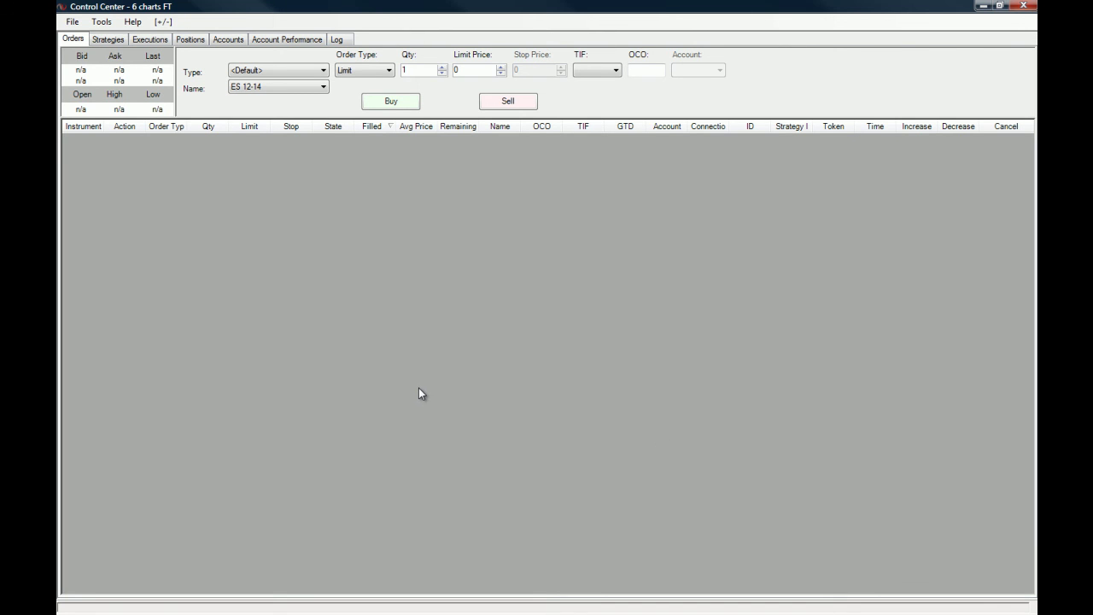
{"action": "left_click", "coordinate": [77, 23]}
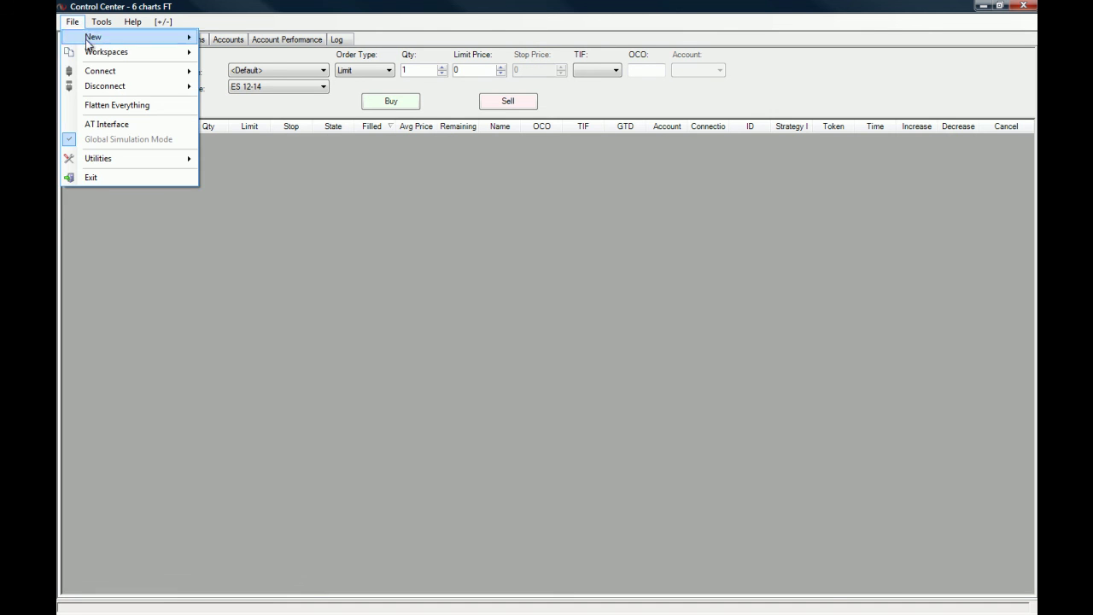
{"action": "left_click", "coordinate": [179, 250]}
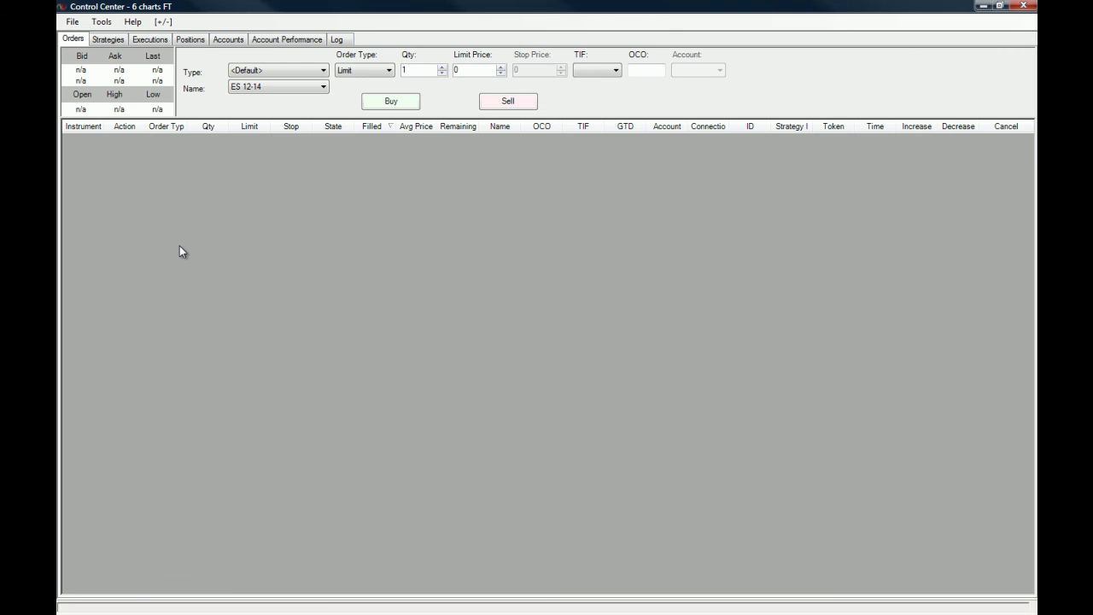
{"action": "left_click", "coordinate": [73, 21]}
{"action": "mouse_move", "coordinate": [96, 75]}
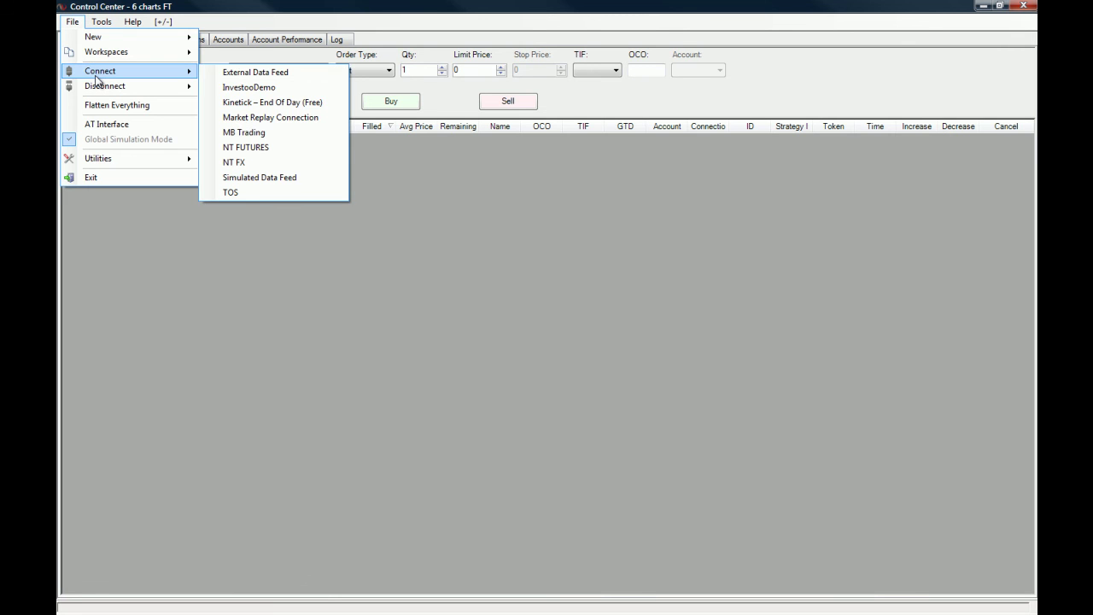
{"action": "left_click", "coordinate": [294, 87]}
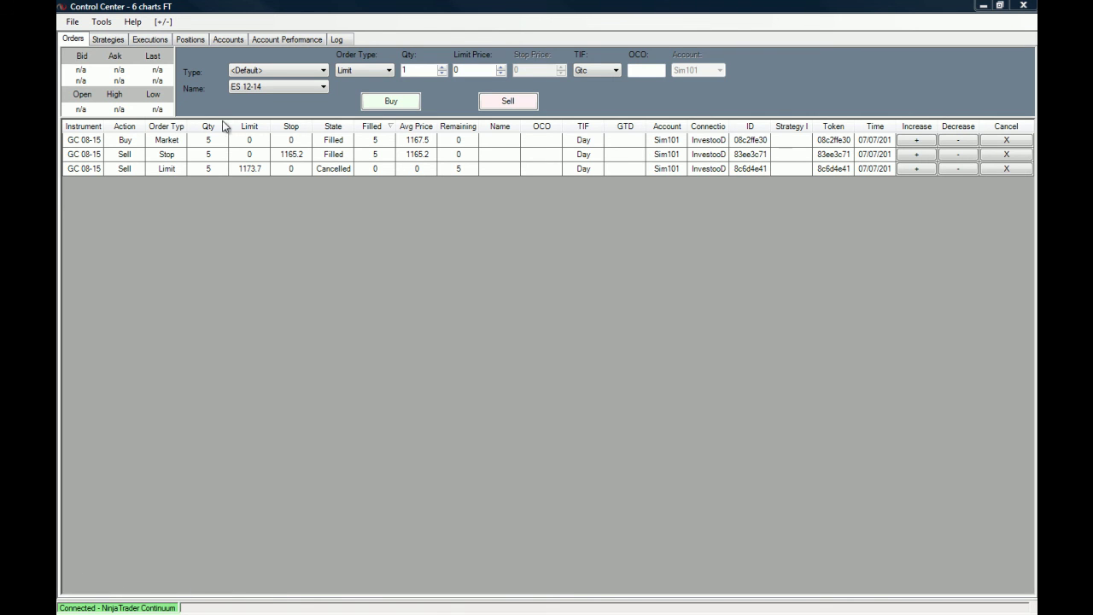
- Check File > Disconnect without disconnecting, then view the Sim101 and demo accounts
{"action": "left_click", "coordinate": [74, 26]}
{"action": "mouse_move", "coordinate": [112, 89]}
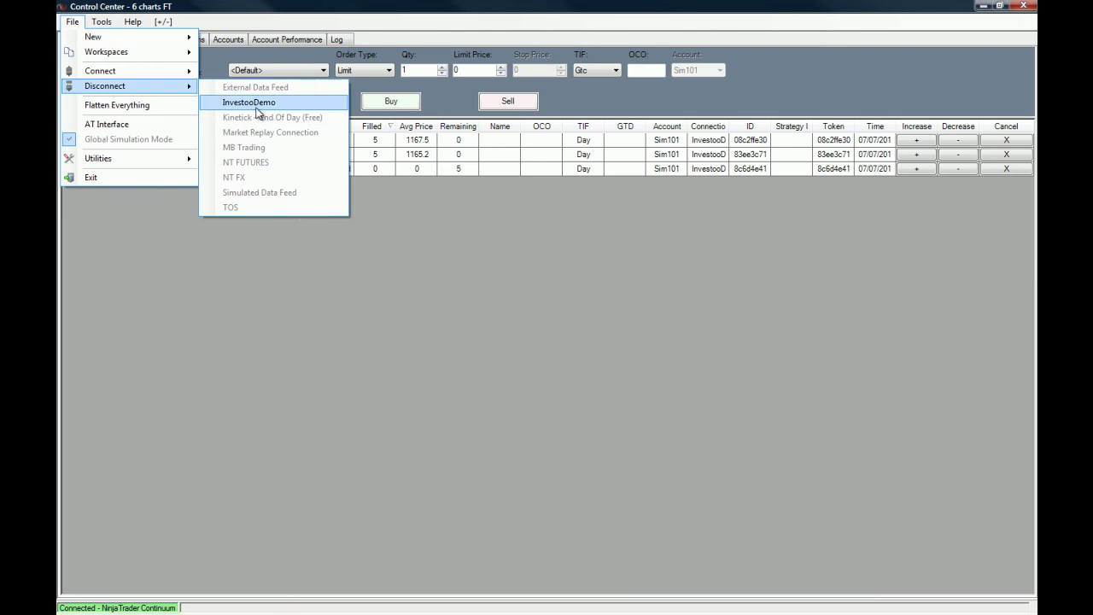
{"action": "left_click", "coordinate": [391, 333]}
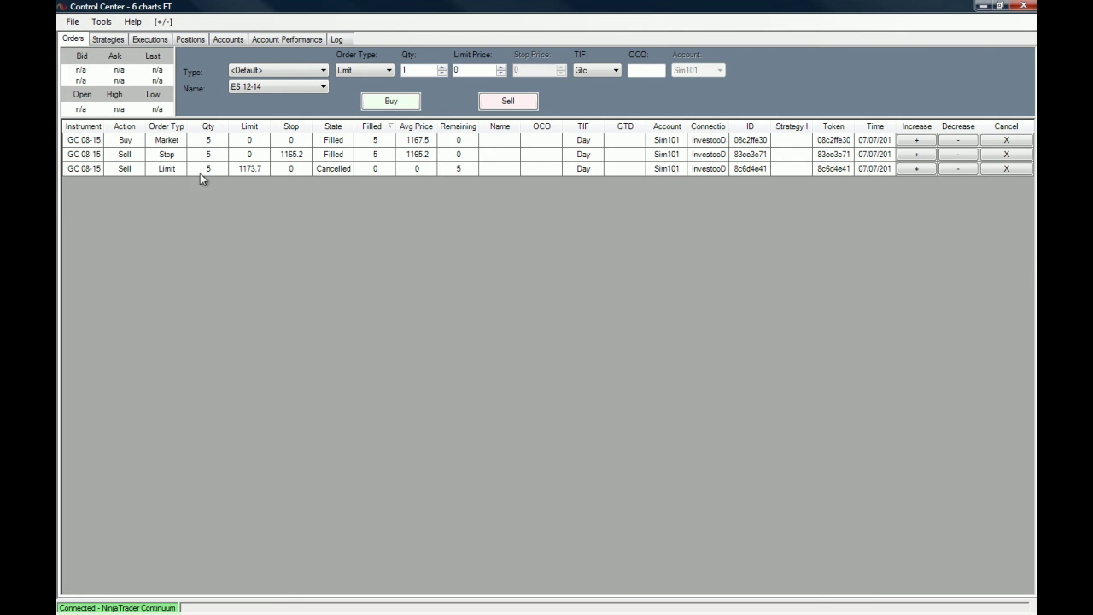
{"action": "left_click", "coordinate": [238, 41]}
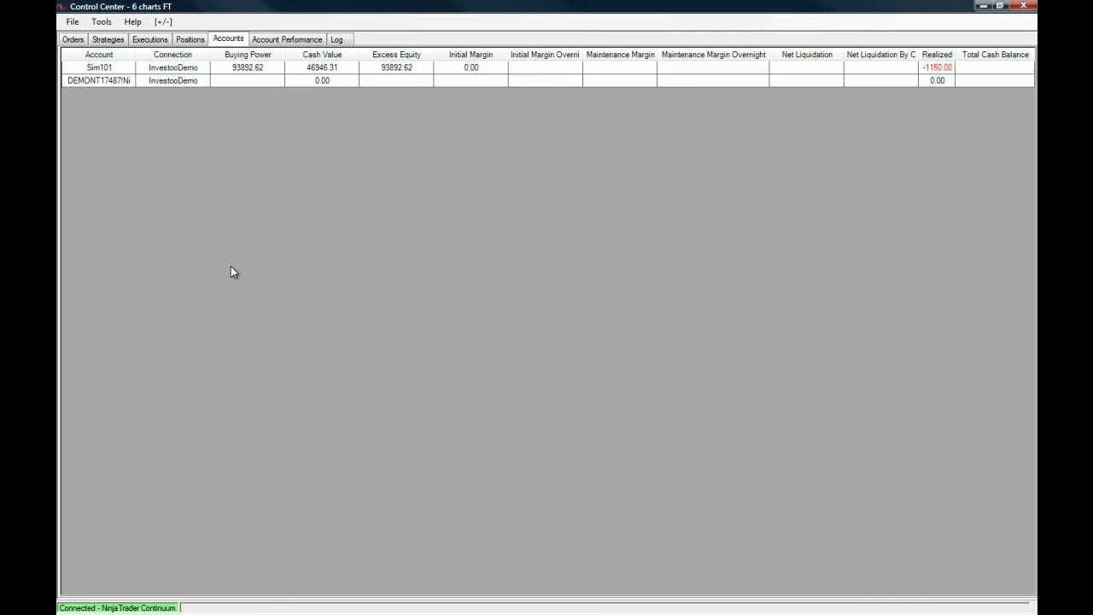